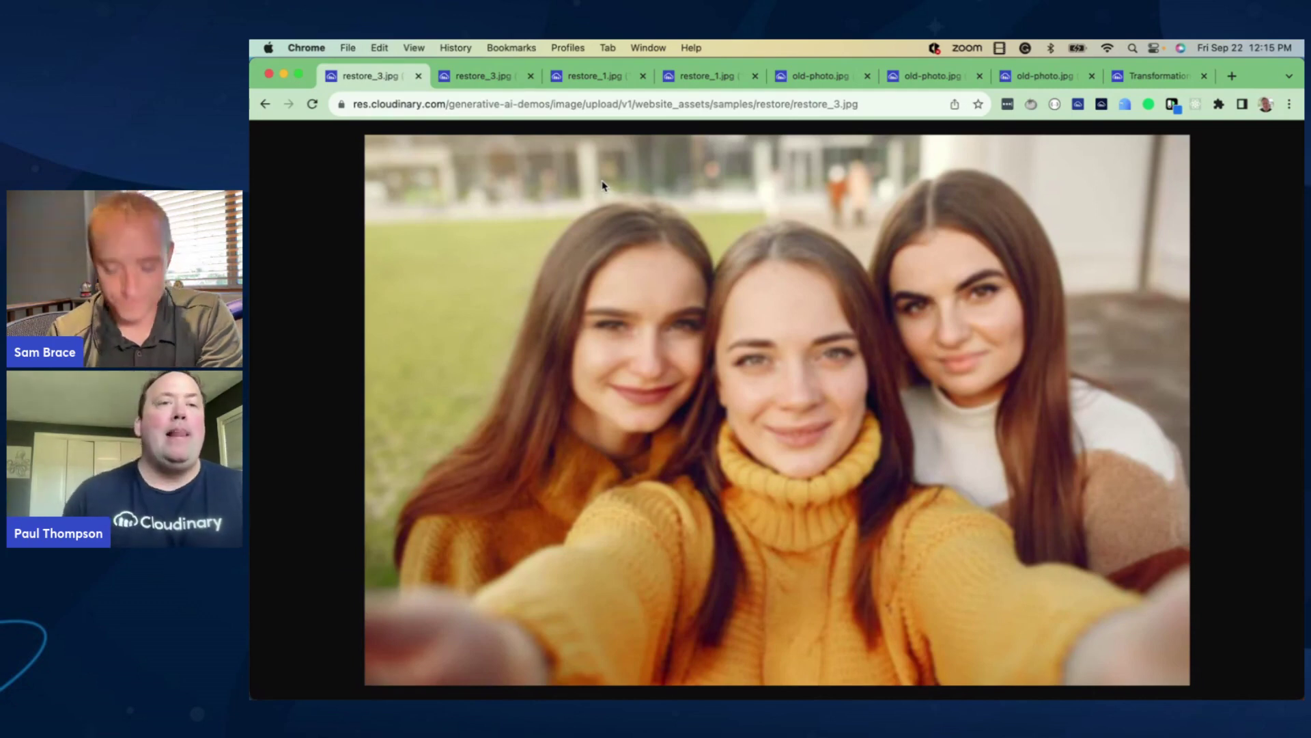
Flip between the original and e_gen_restore restore_3.jpg selfie, ending restored with e_gen_restore highlighted in the URL
left_click(484, 81)
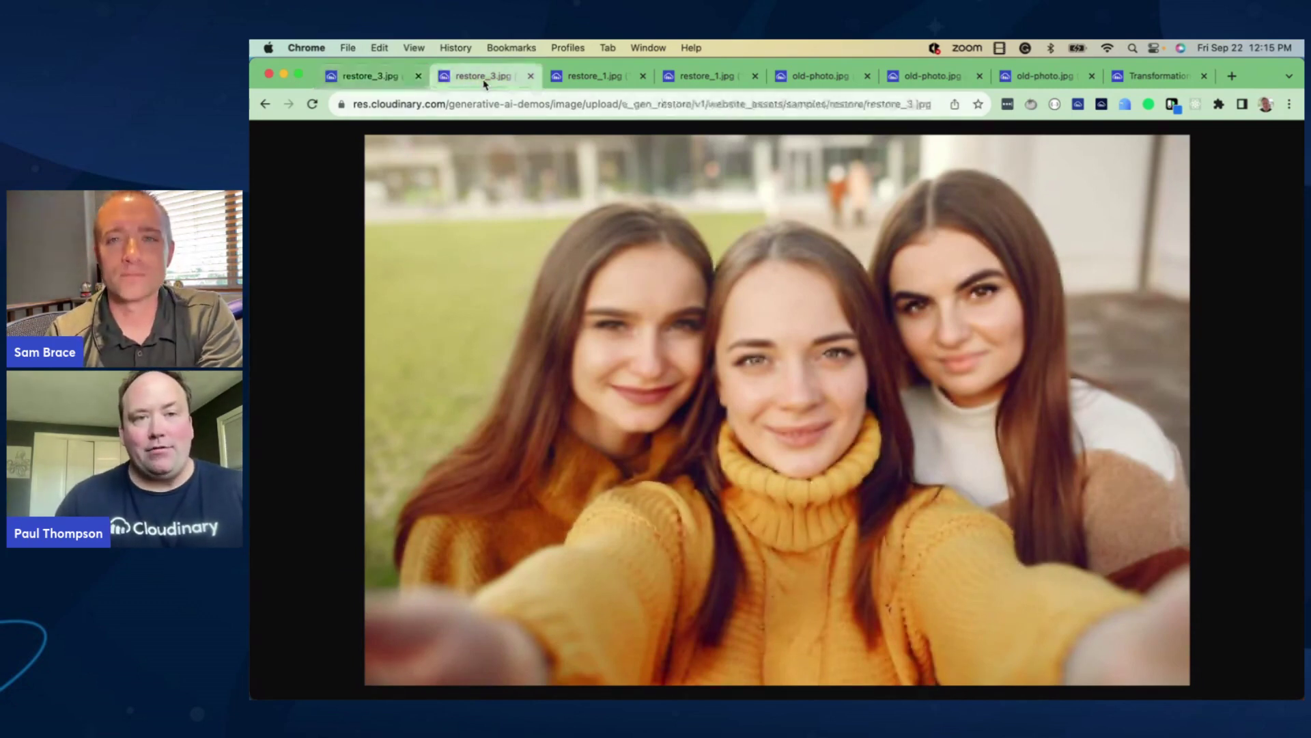
left_click(392, 77)
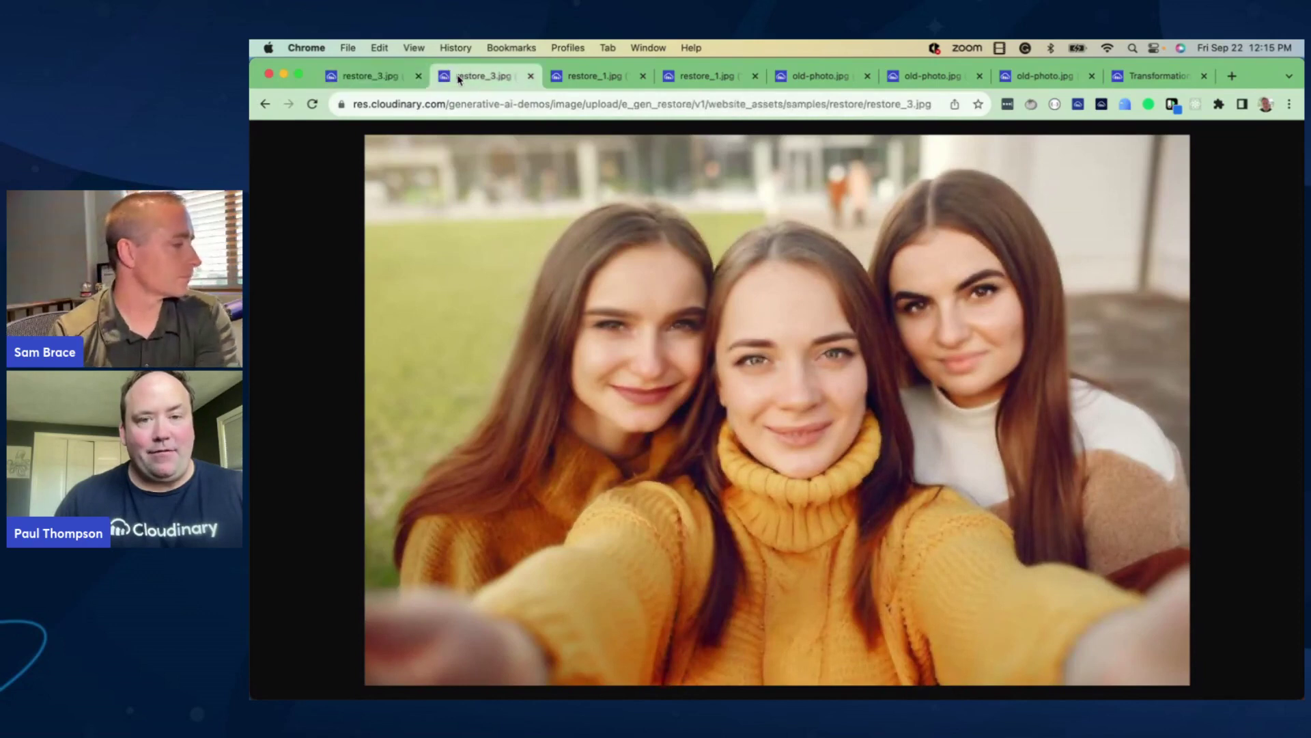
key("ctrl+Tab")
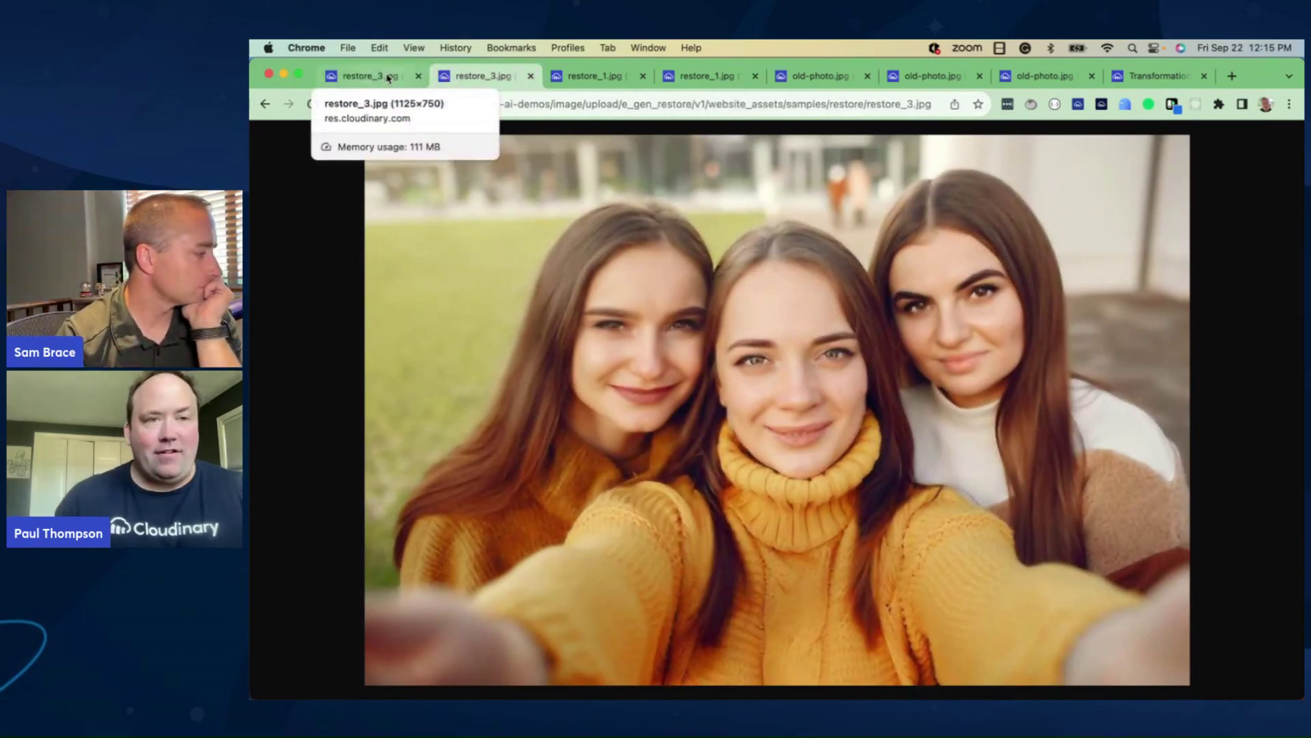
left_click(378, 76)
left_click(458, 81)
key("ctrl+shift+Tab")
left_click(449, 79)
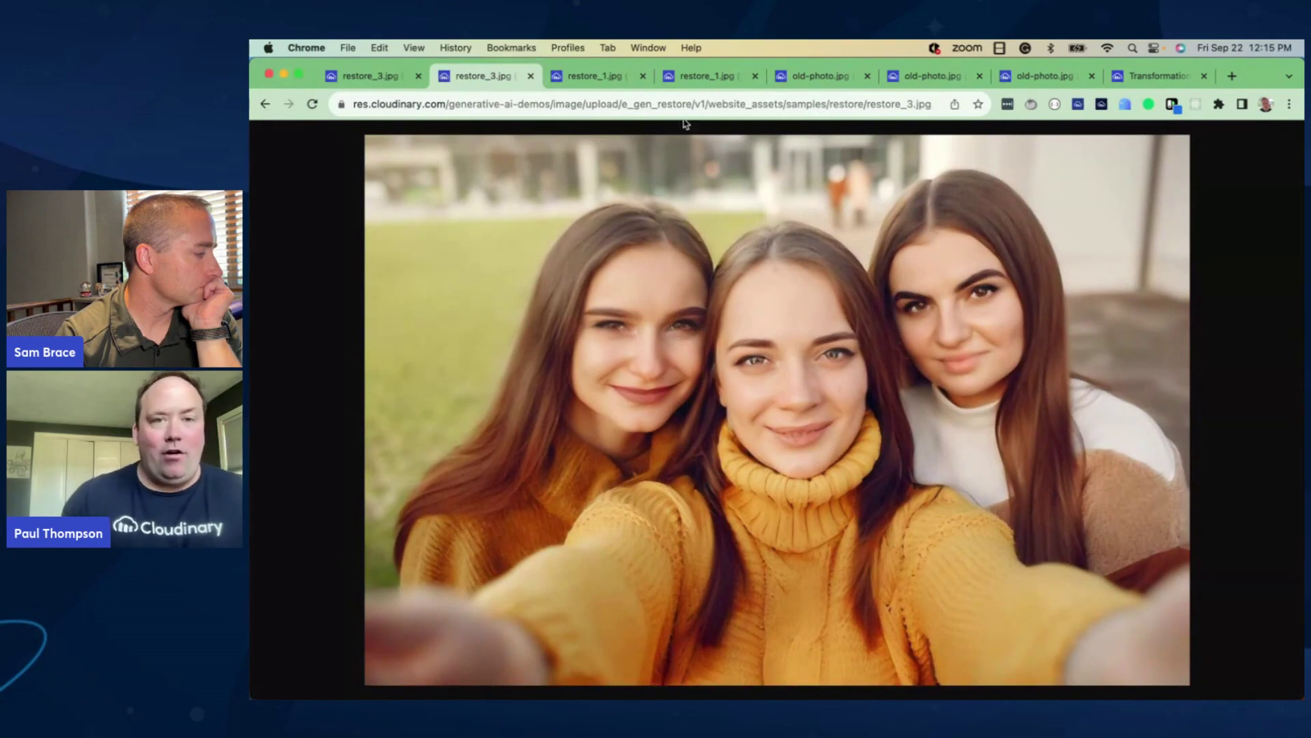
left_click_drag(692, 103, 619, 105)
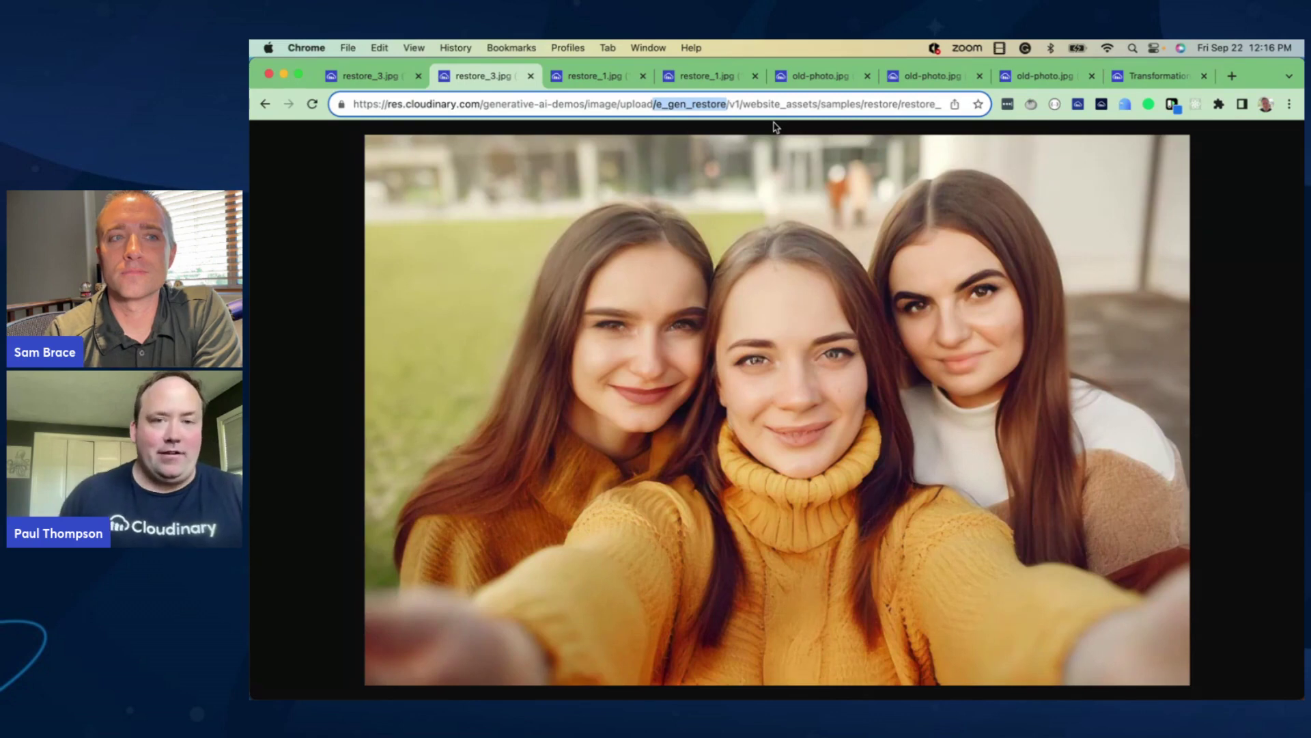
Compare the restore_1.jpg showroom photo with and without e_gen_restore, then show the original old-photo.jpg
left_click(705, 76)
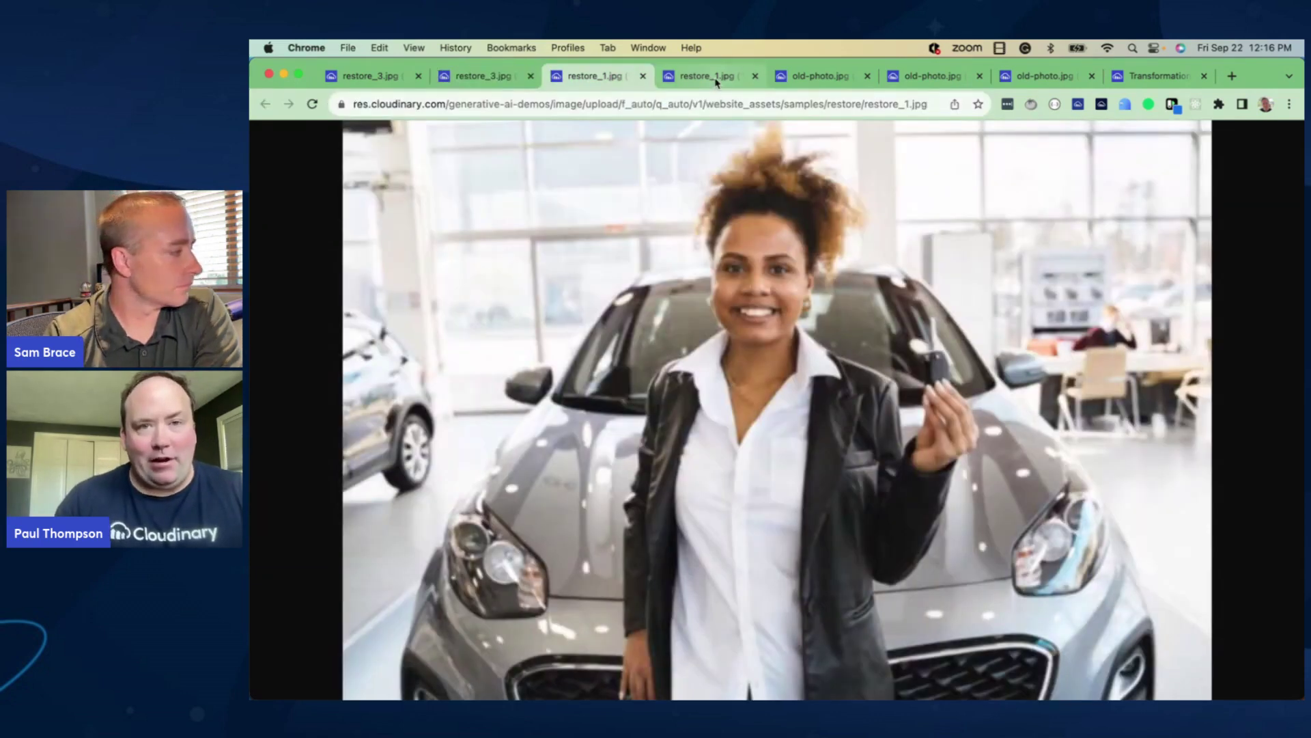
left_click(588, 78)
left_click(710, 79)
left_click(592, 77)
left_click(711, 81)
left_click(592, 78)
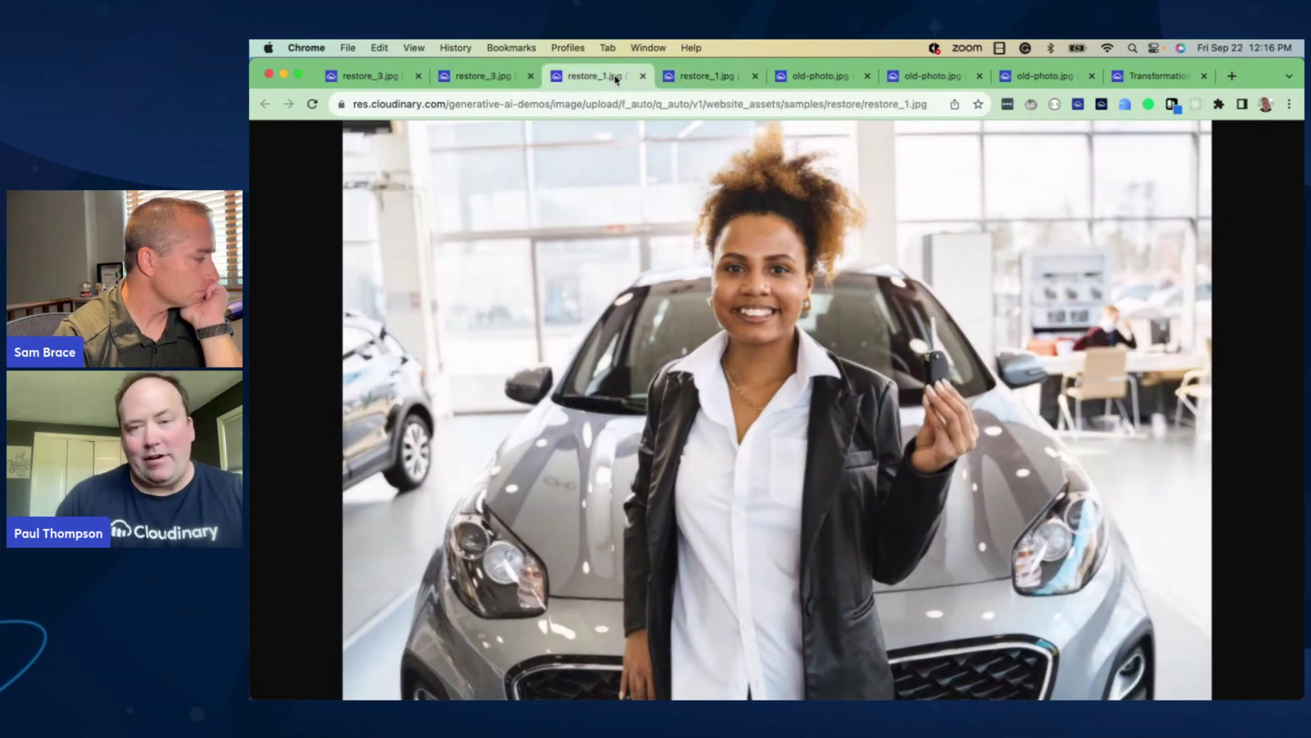
left_click(701, 79)
left_click(592, 77)
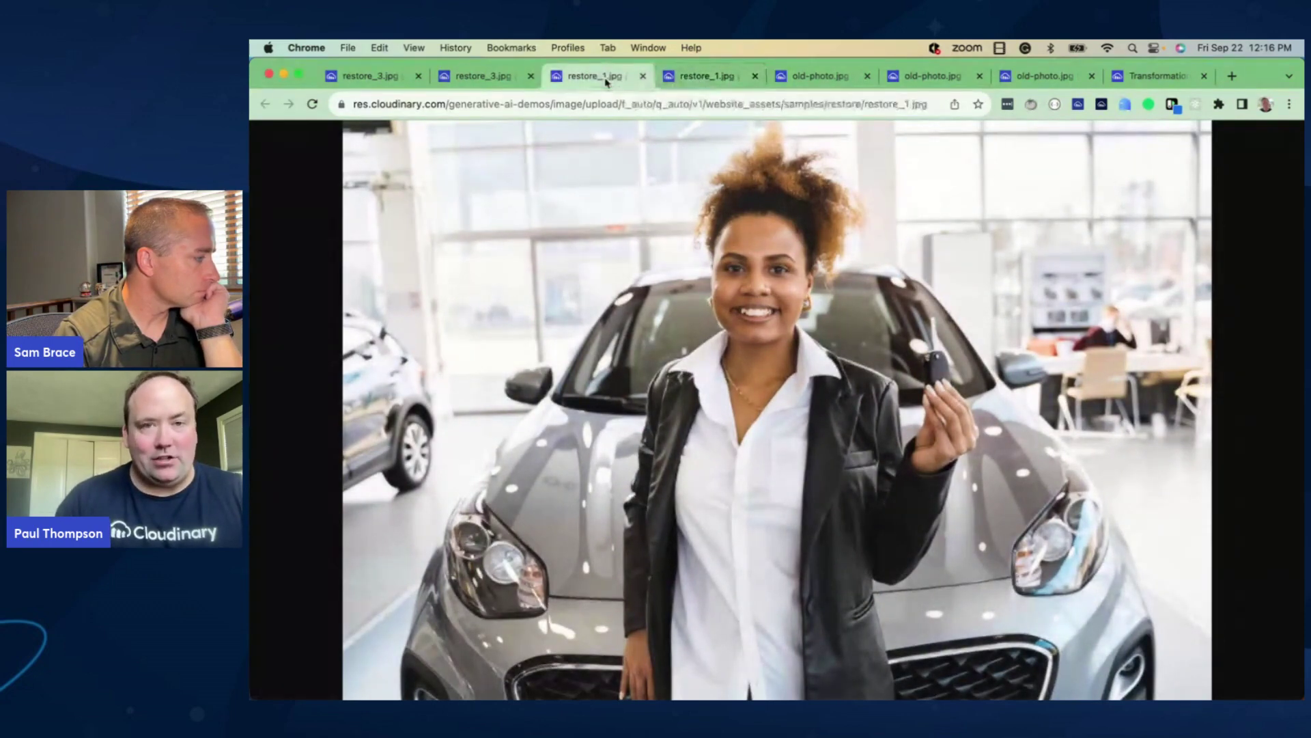
left_click(697, 77)
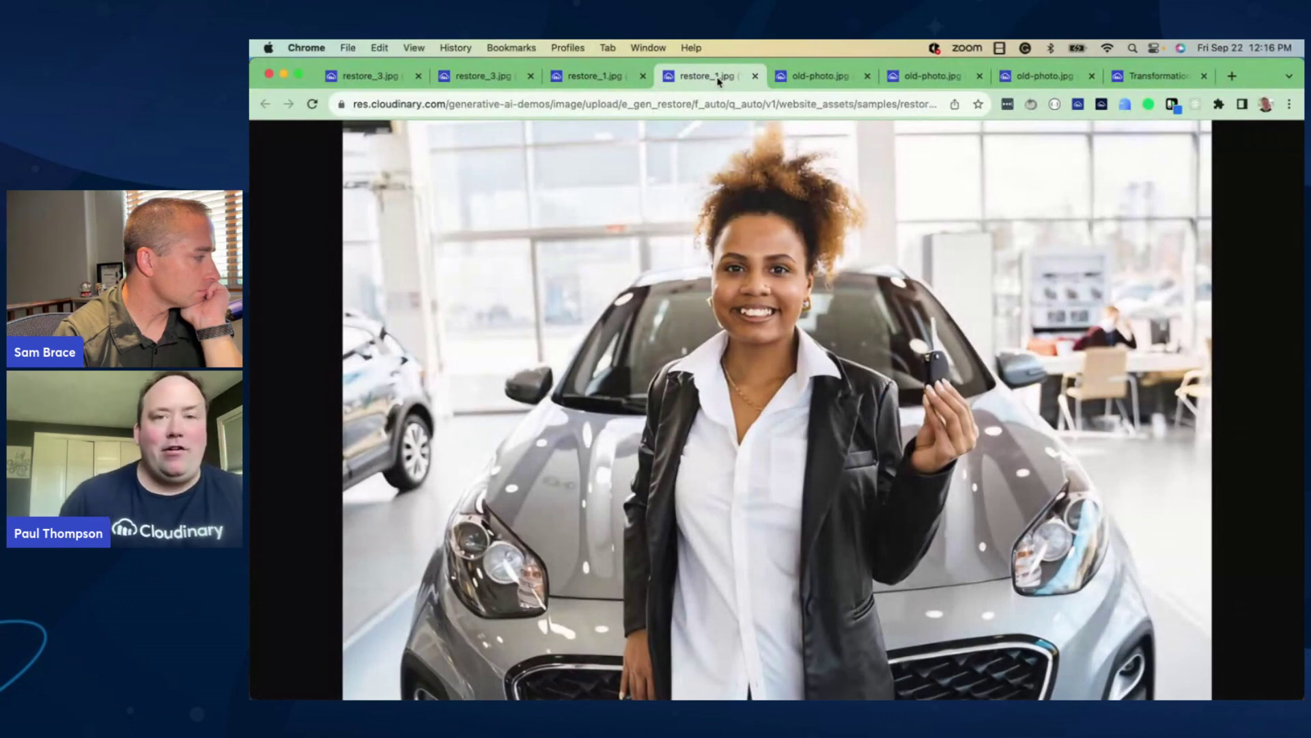
left_click(800, 79)
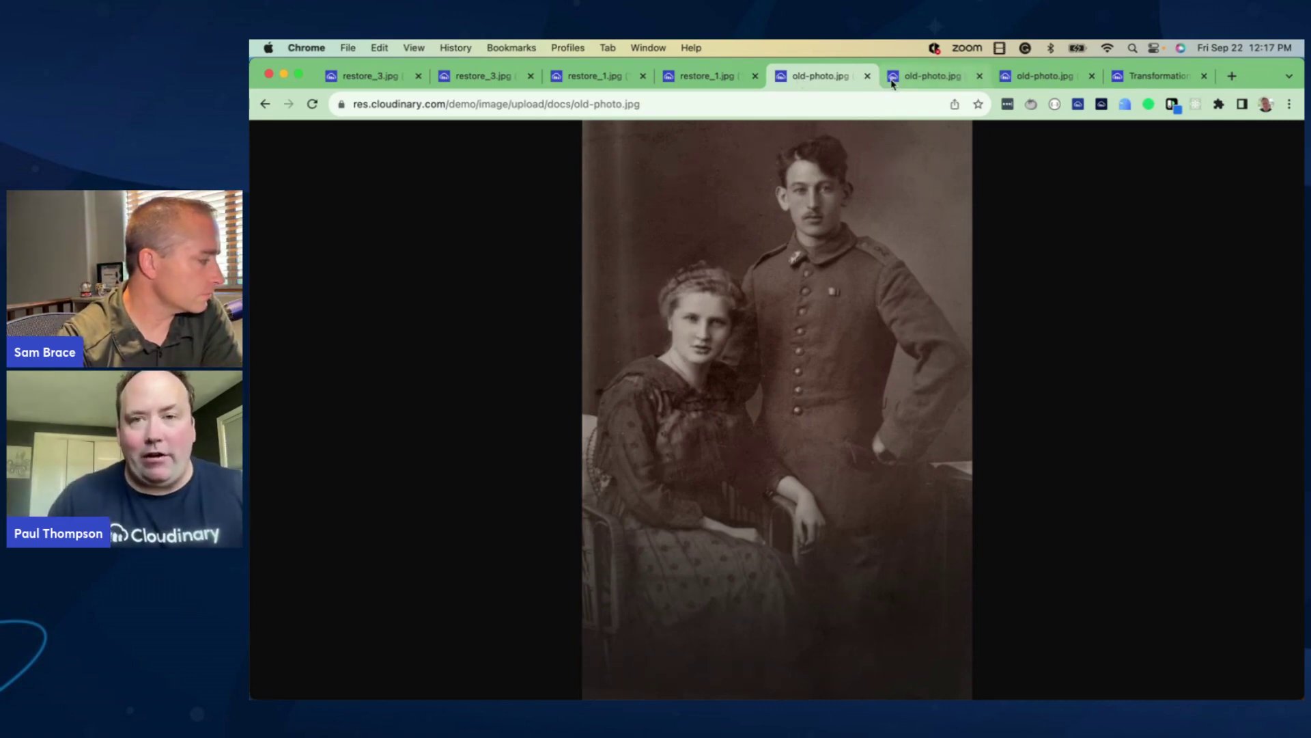
Cycle through the old-photo.jpg portrait's original, e_gen_restore and e_gen_restore/e_improve versions
key("ctrl+Tab")
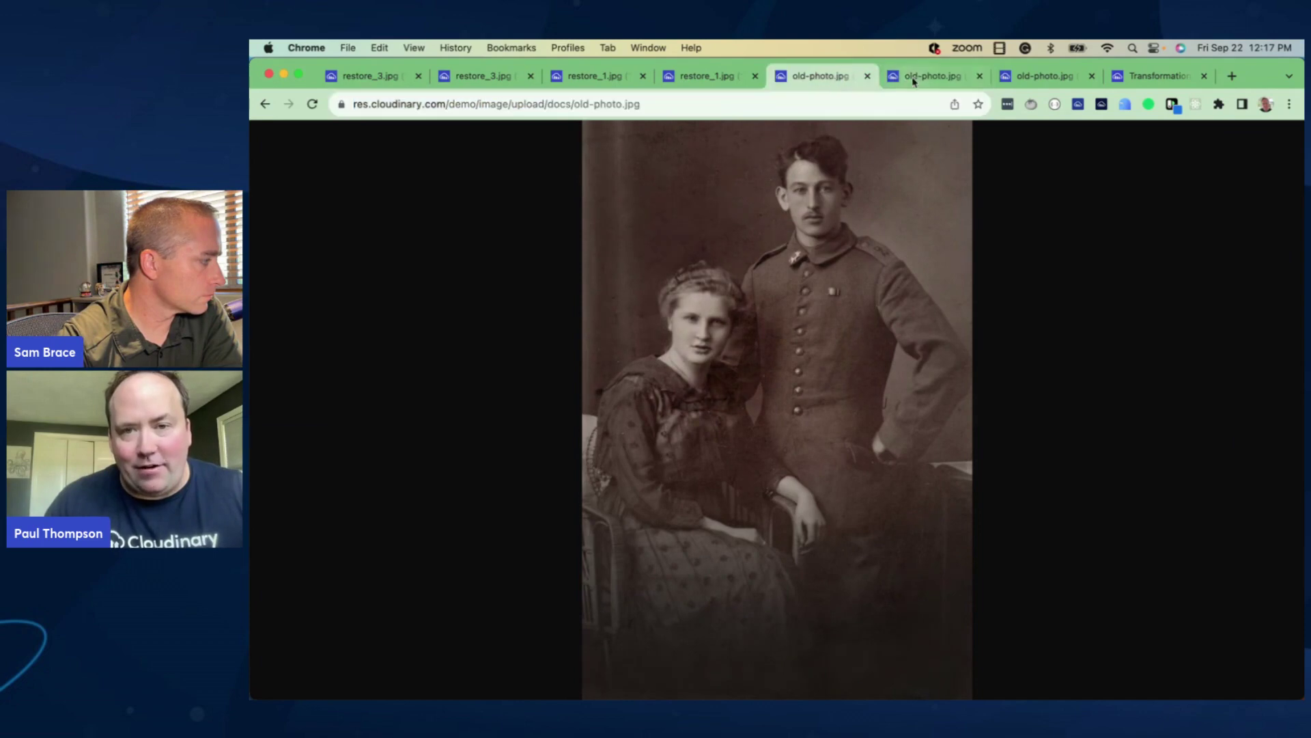
left_click(818, 79)
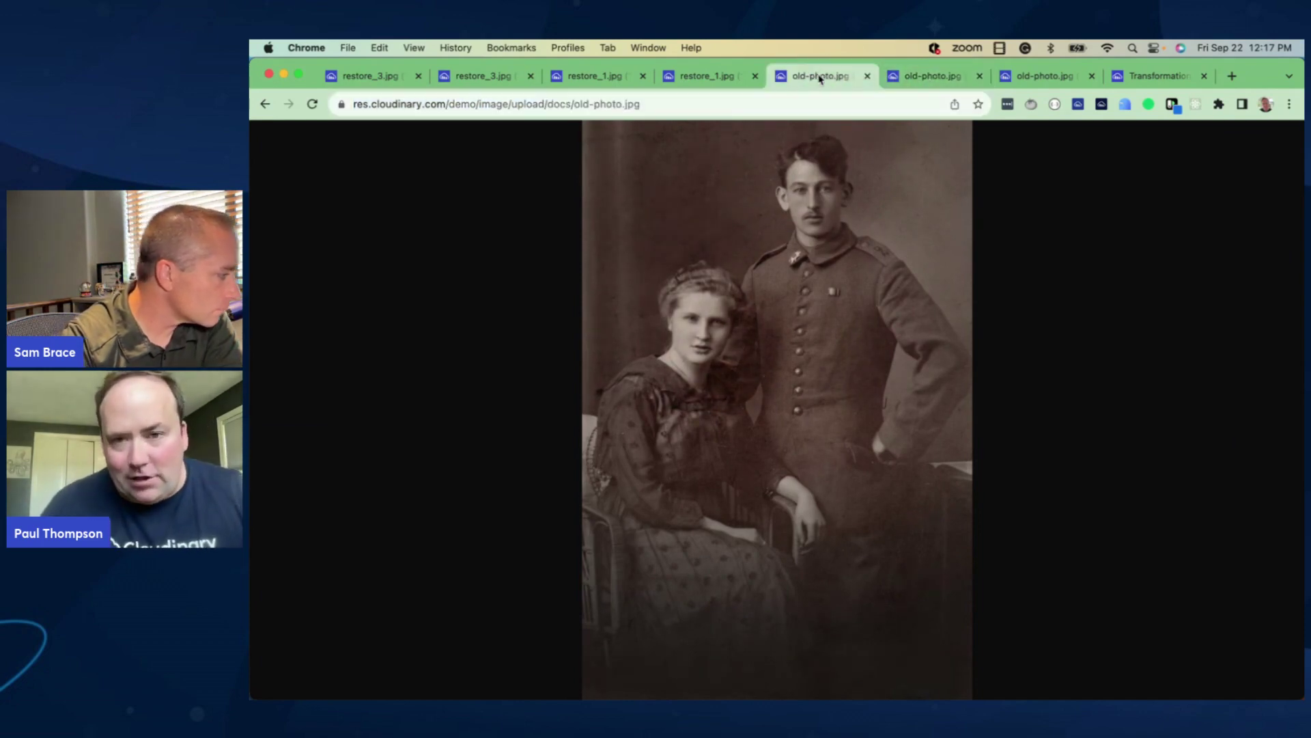
left_click(911, 80)
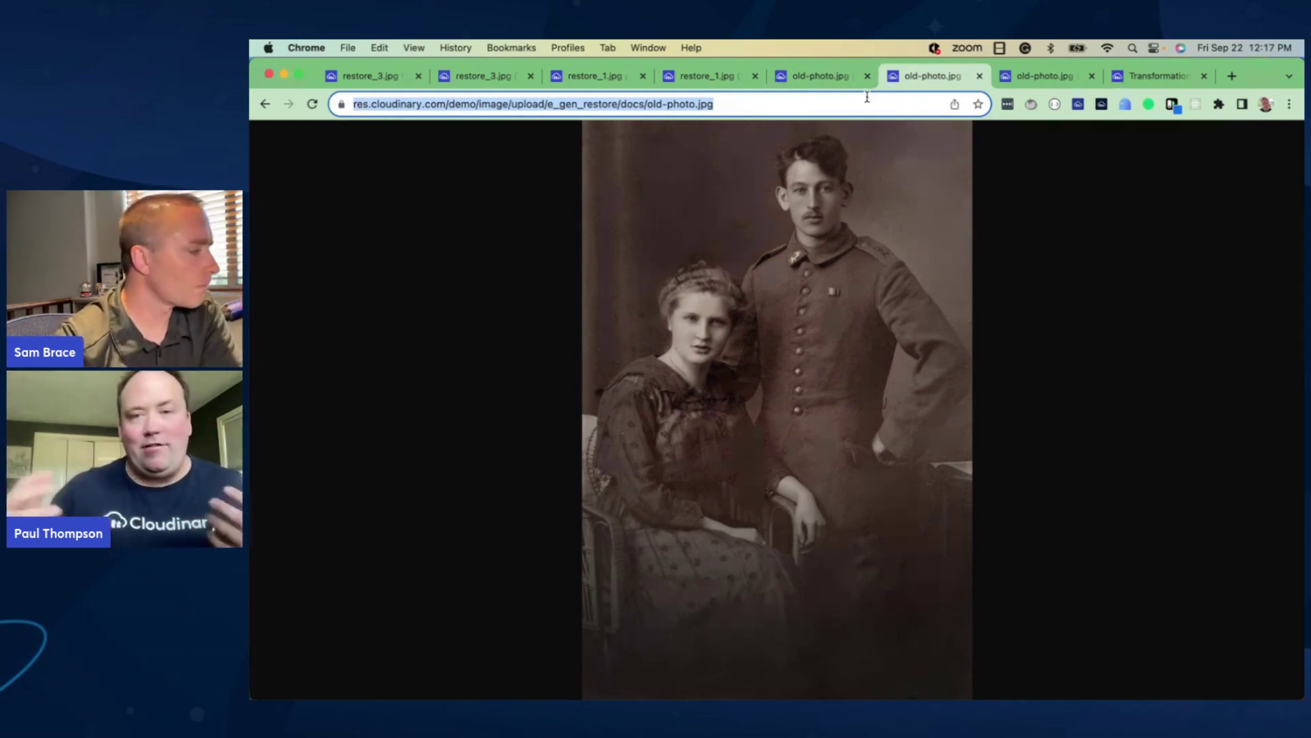
left_click(1045, 79)
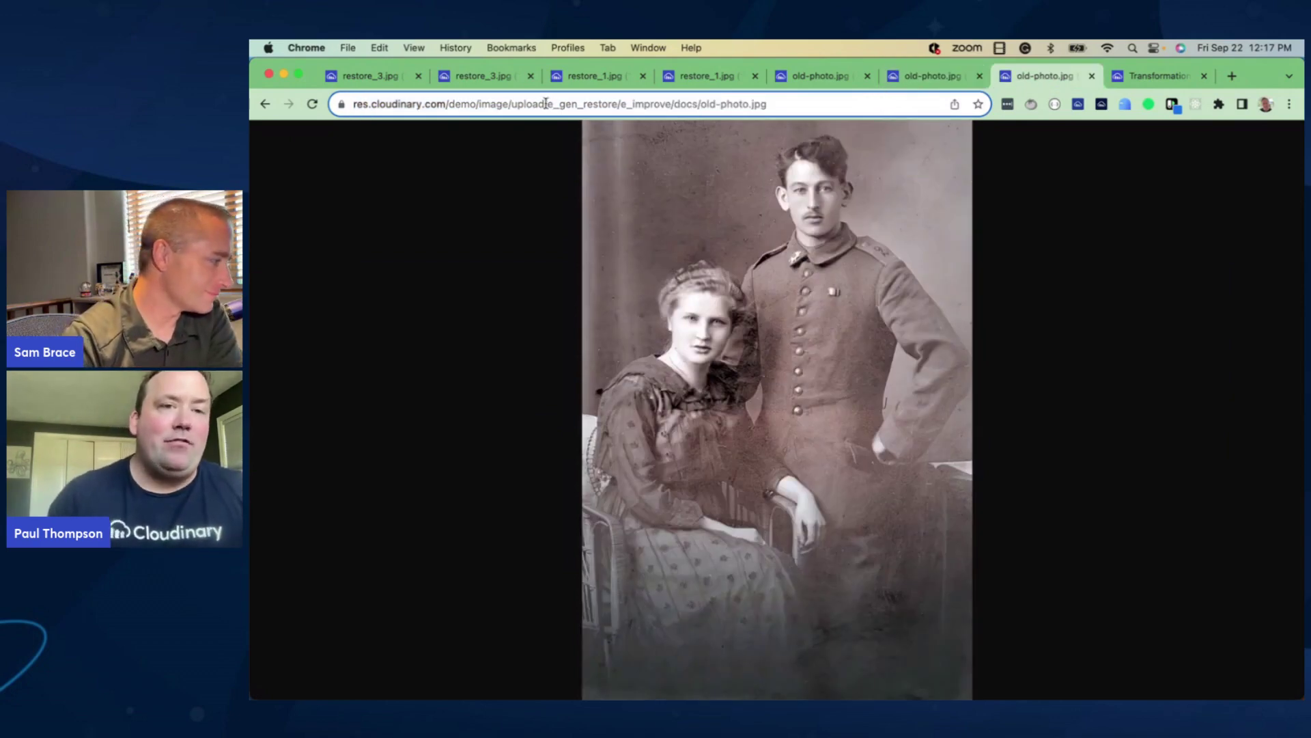
Highlight e_gen_restore/e_improve in the URL, compare against the original, and finish on the improved portrait
left_click_drag(547, 104, 666, 106)
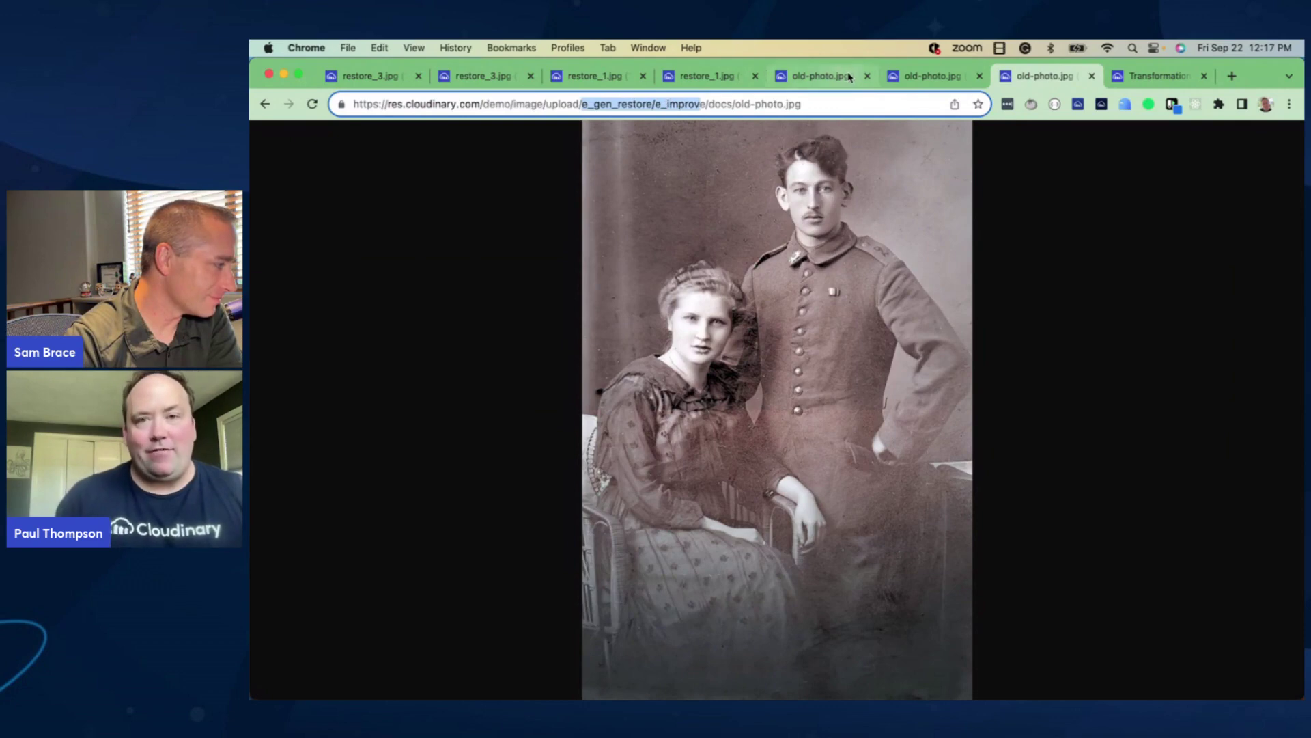
left_click(817, 77)
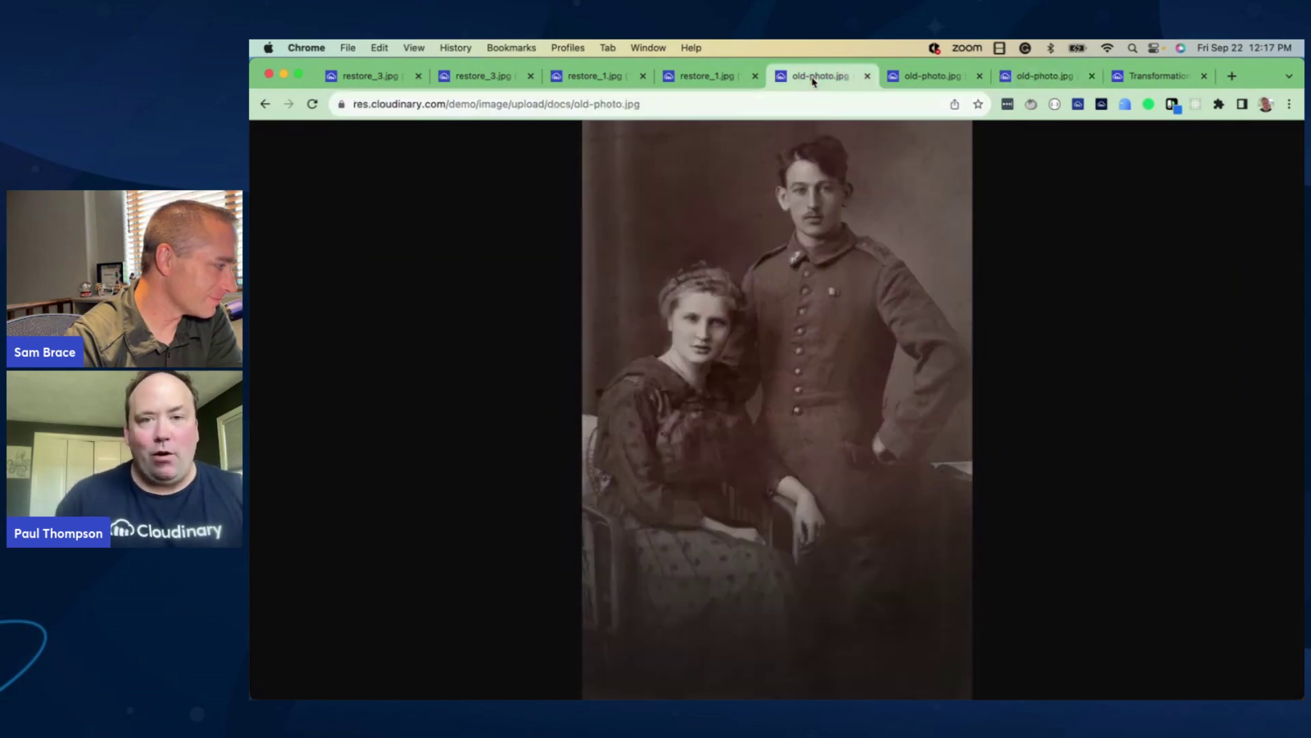
left_click(1023, 81)
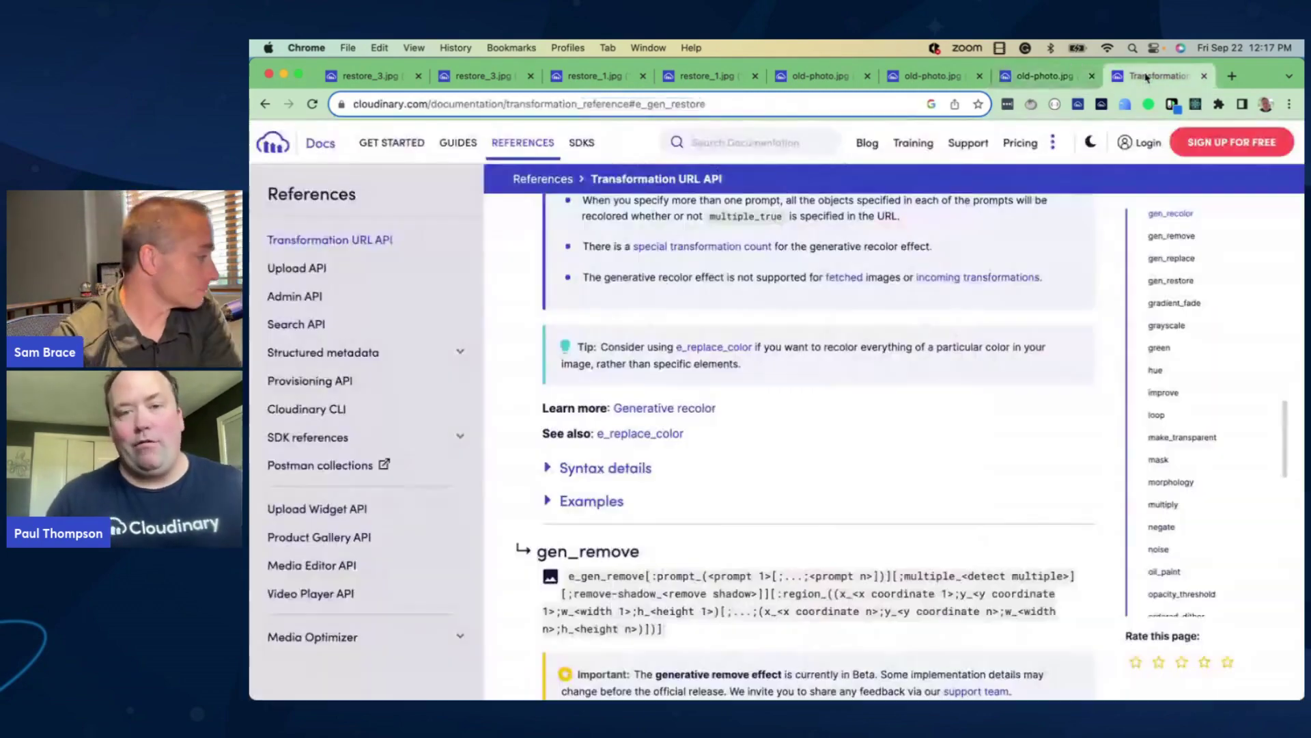
left_click(1141, 77)
scroll(800, 356, "up", 2)
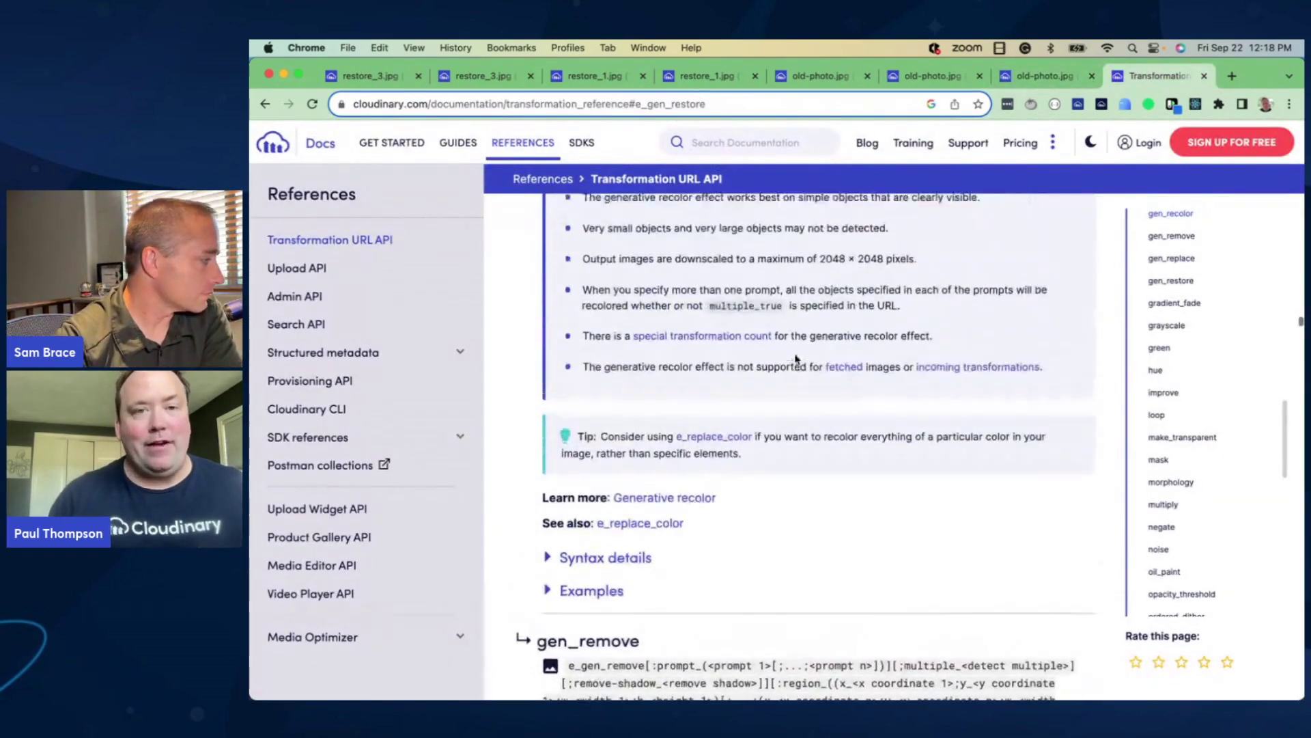
scroll(796, 359, "up", 3)
scroll(795, 354, "down", 1)
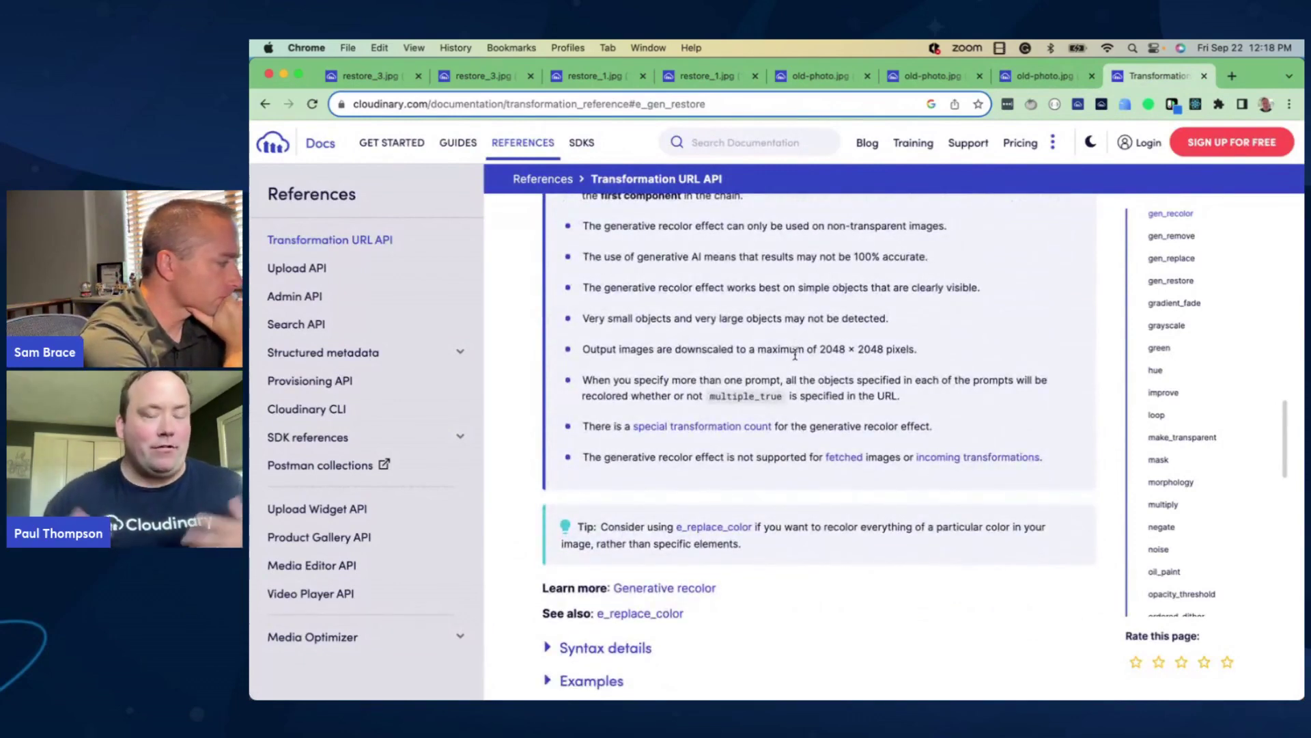
scroll(795, 355, "up", 5)
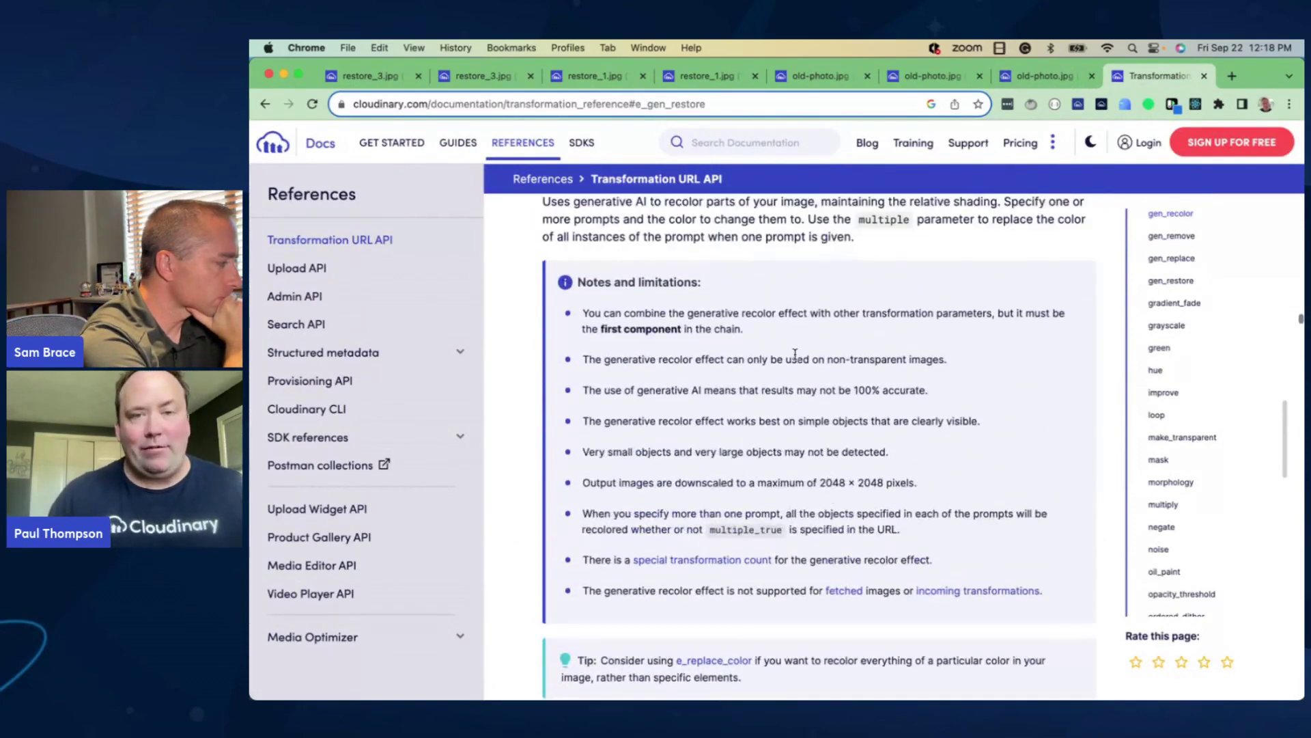
scroll(795, 359, "up", 1)
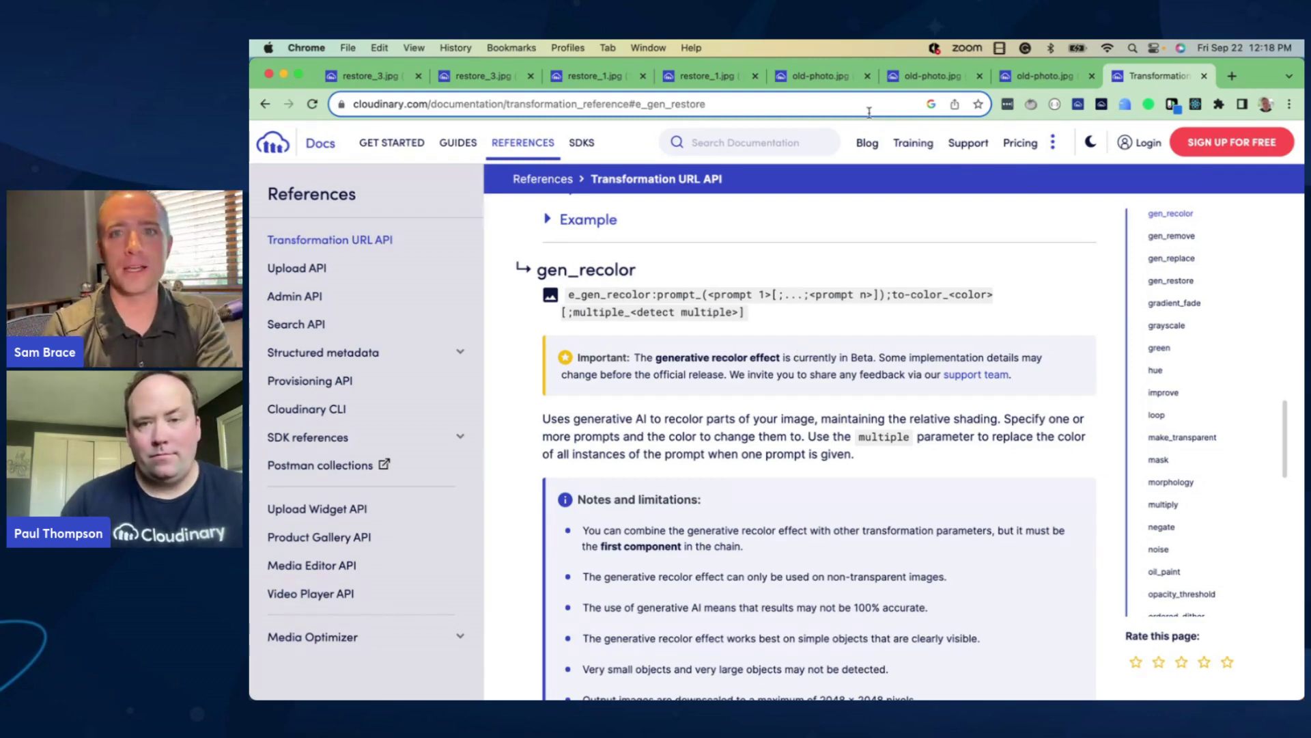
left_click(824, 82)
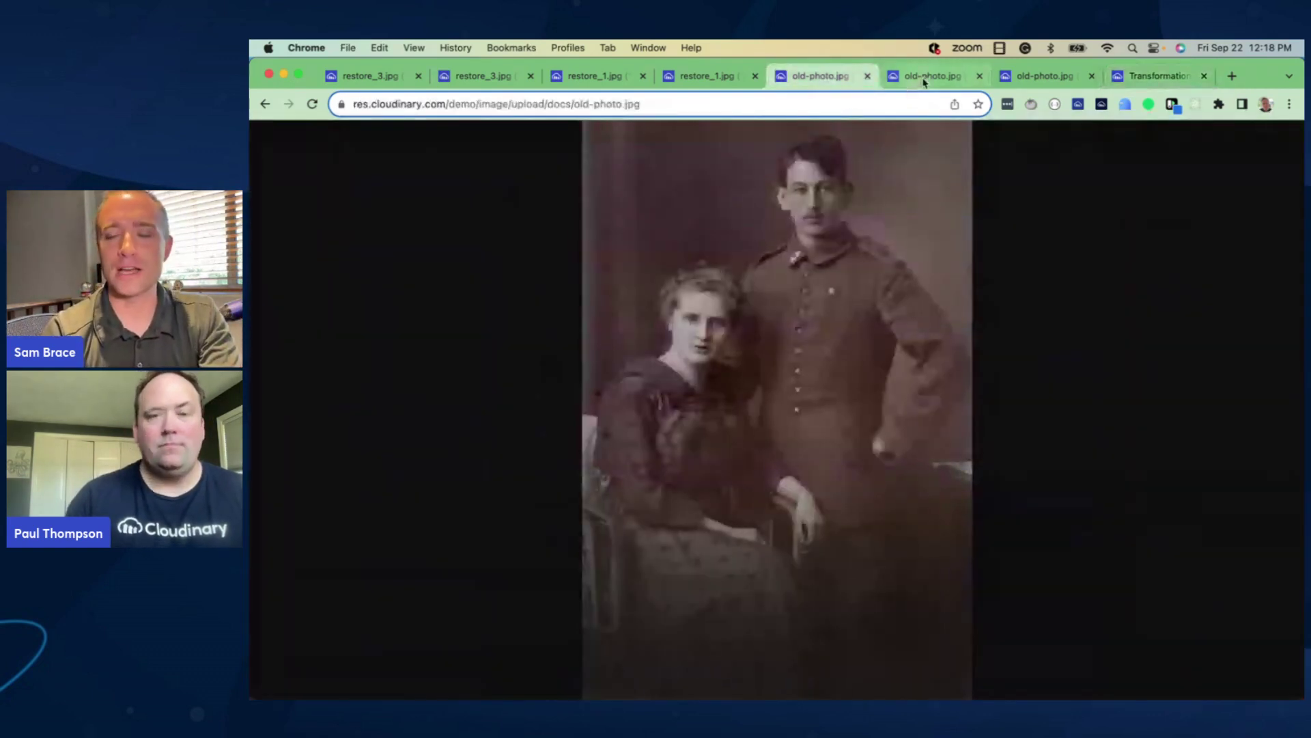
left_click(1049, 78)
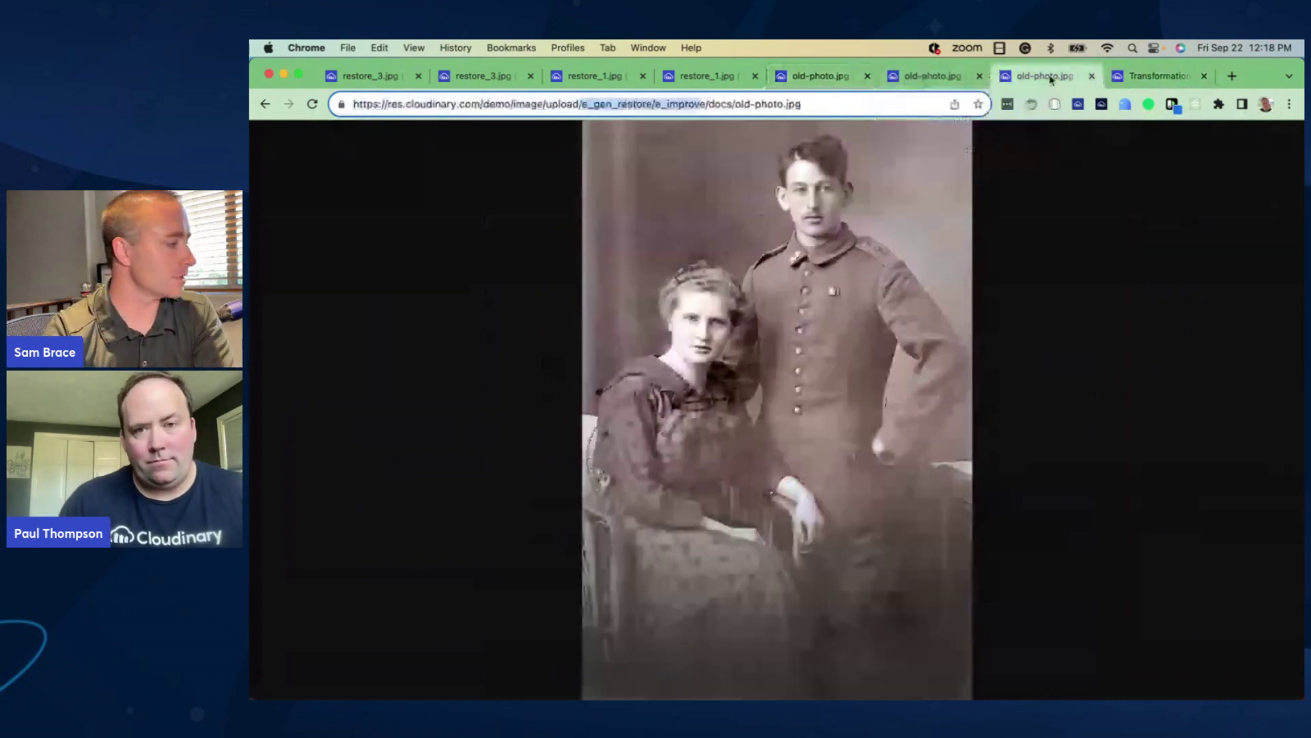